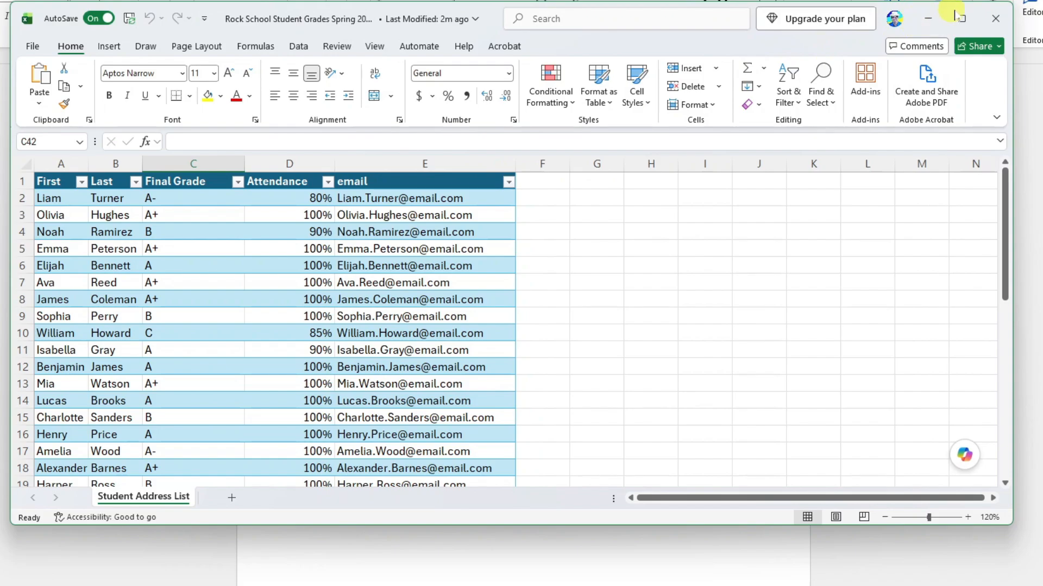
- Close the student grades workbook and start an e-mail message mail merge in the Word semester grades document
click(995, 17)
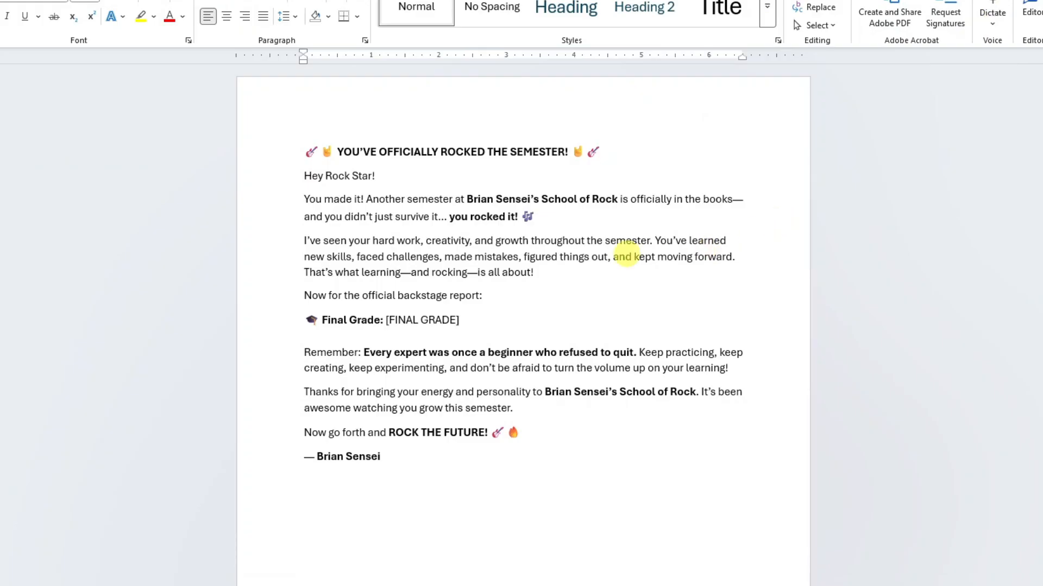
click(406, 174)
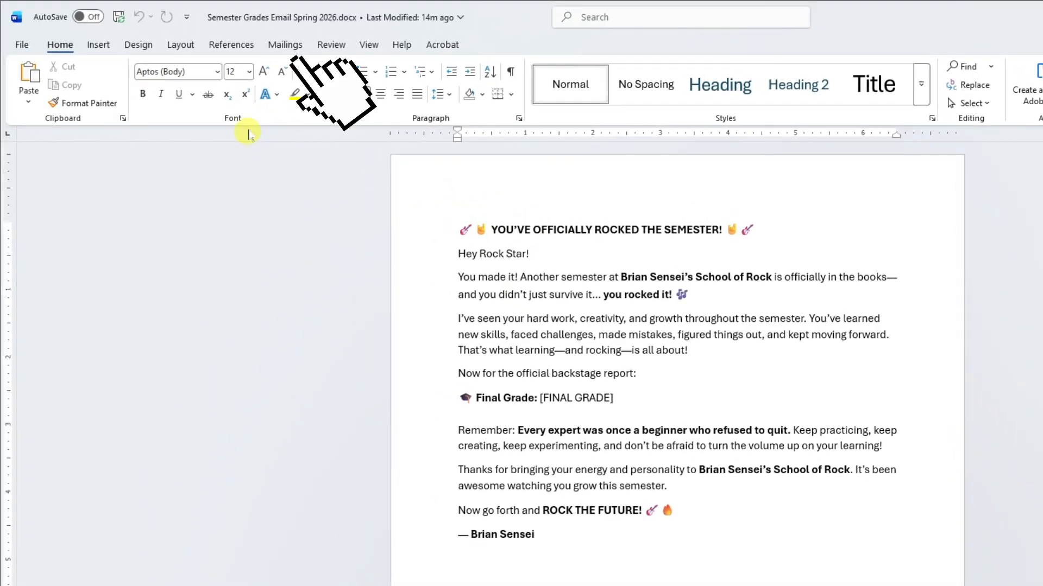
click(287, 48)
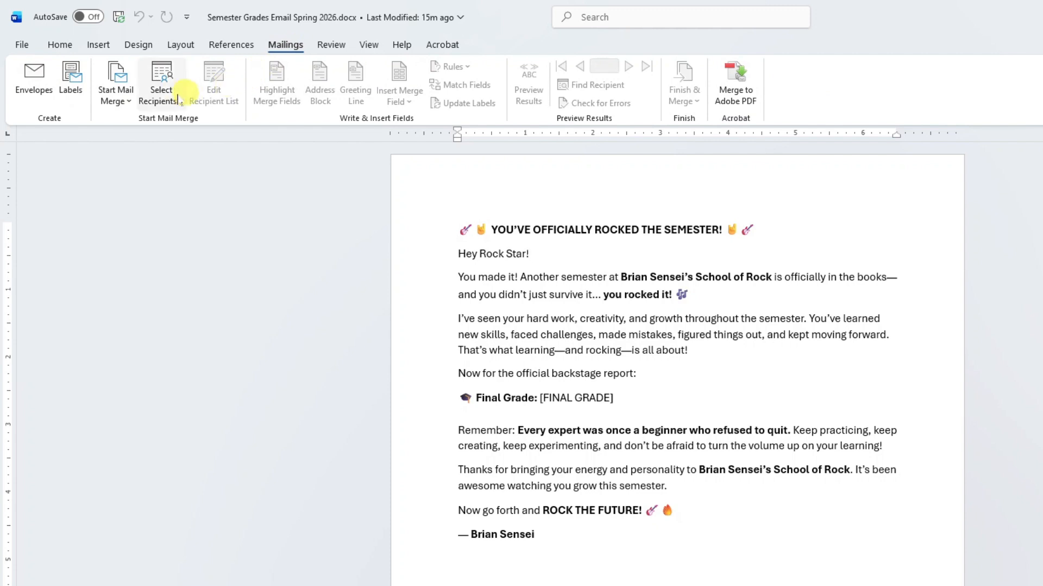
click(124, 108)
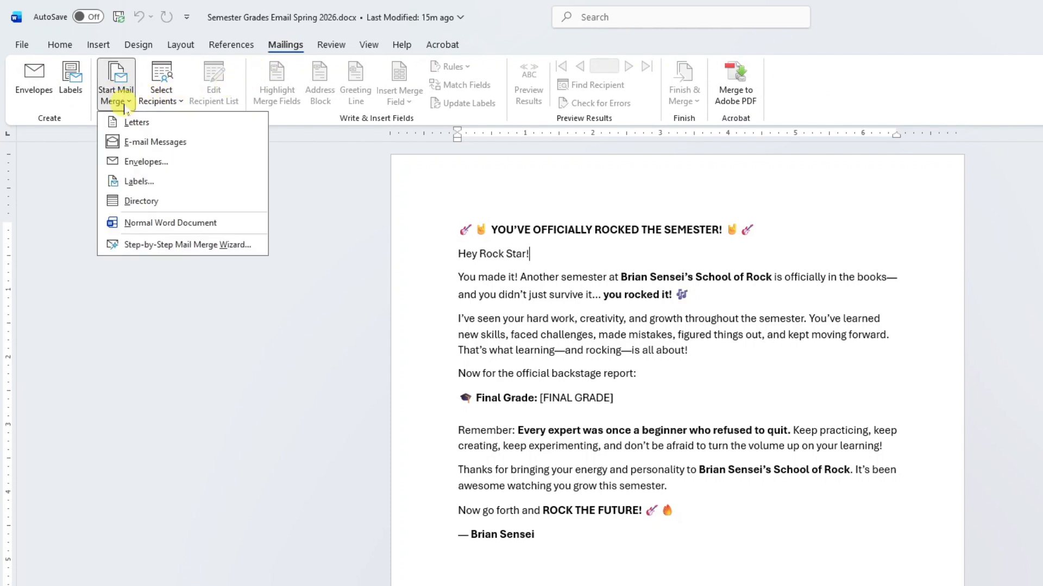
click(198, 147)
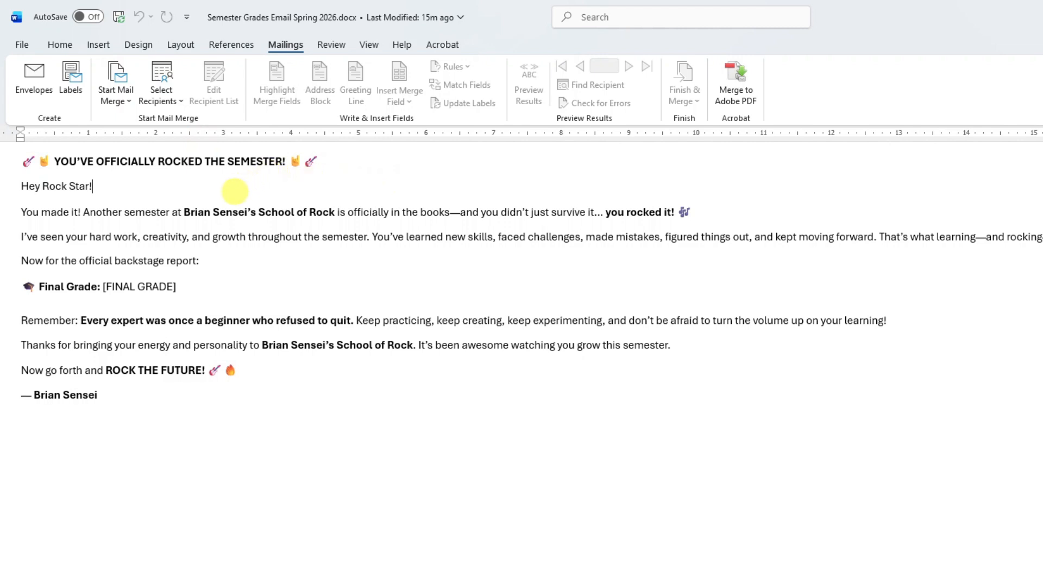
- Use the existing Rock School Student Grades Spring workbook as recipient list, taking its Student Address List sheet with column headers in the first row
click(174, 103)
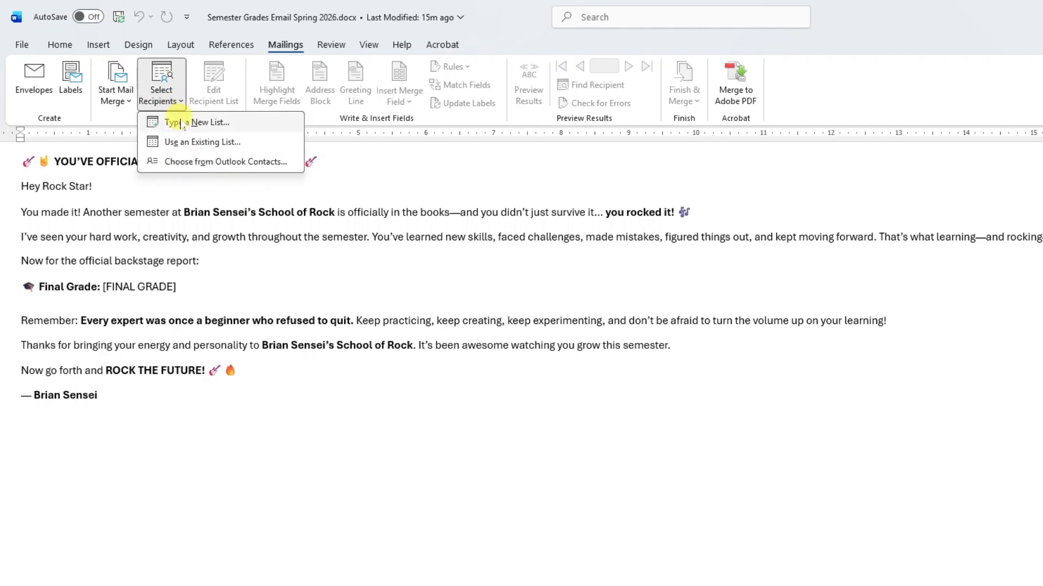
click(256, 143)
click(93, 185)
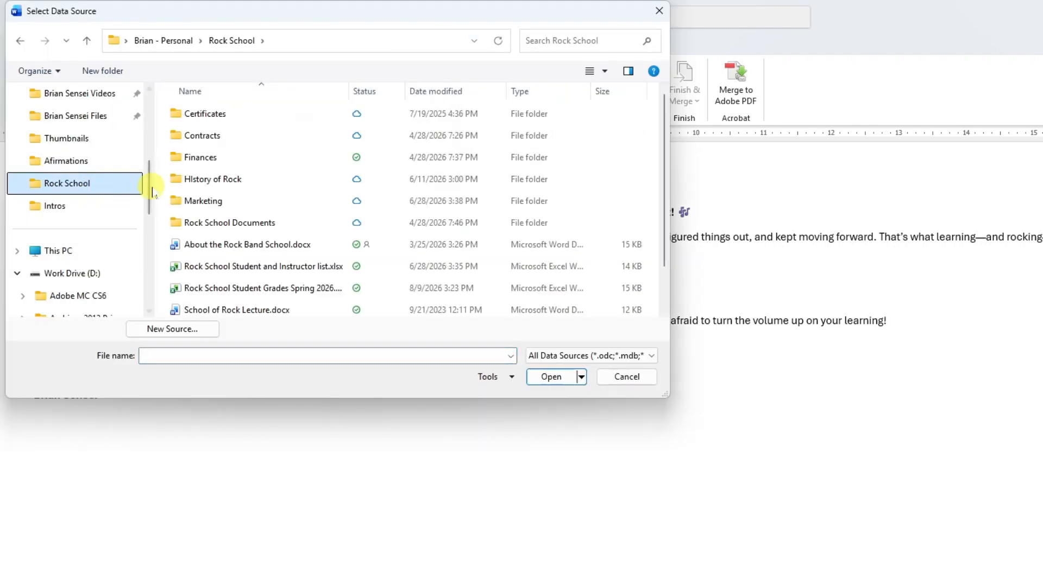
double_click(227, 289)
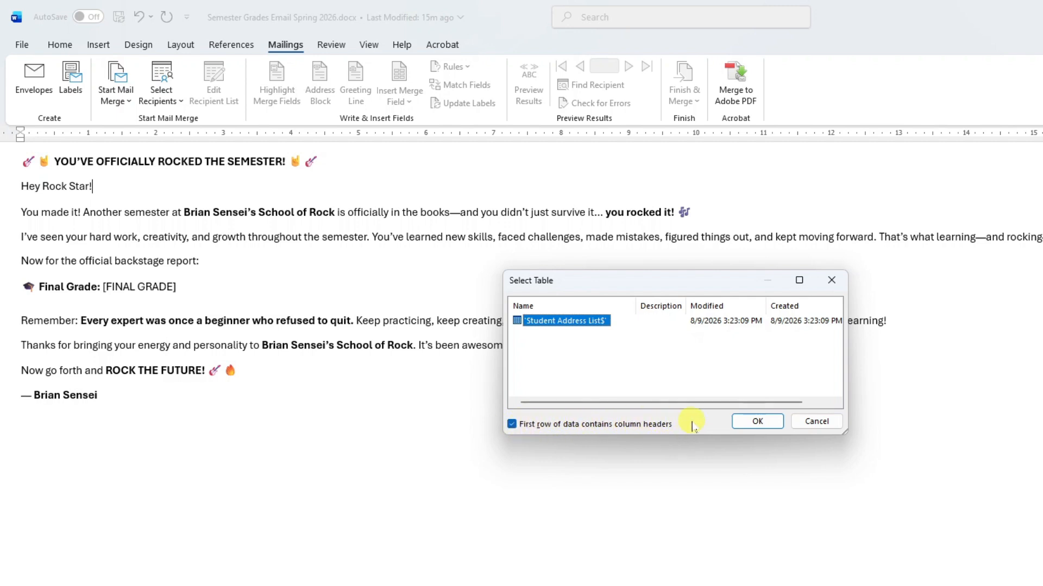
click(776, 428)
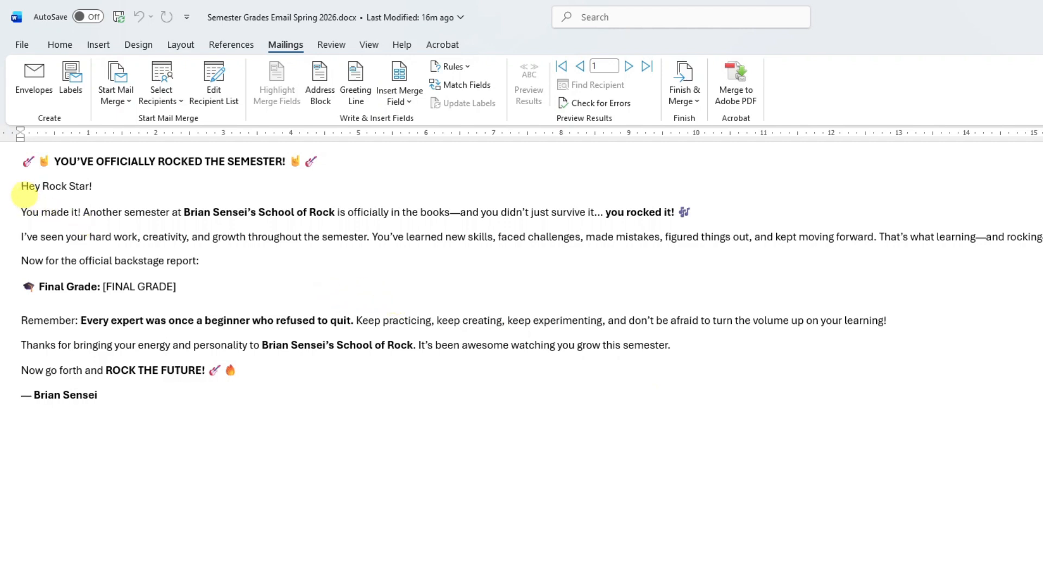
- Replace the greeting text "Hey Rock Star" with the First merge field, keeping the exclamation mark
drag(16, 185, 83, 183)
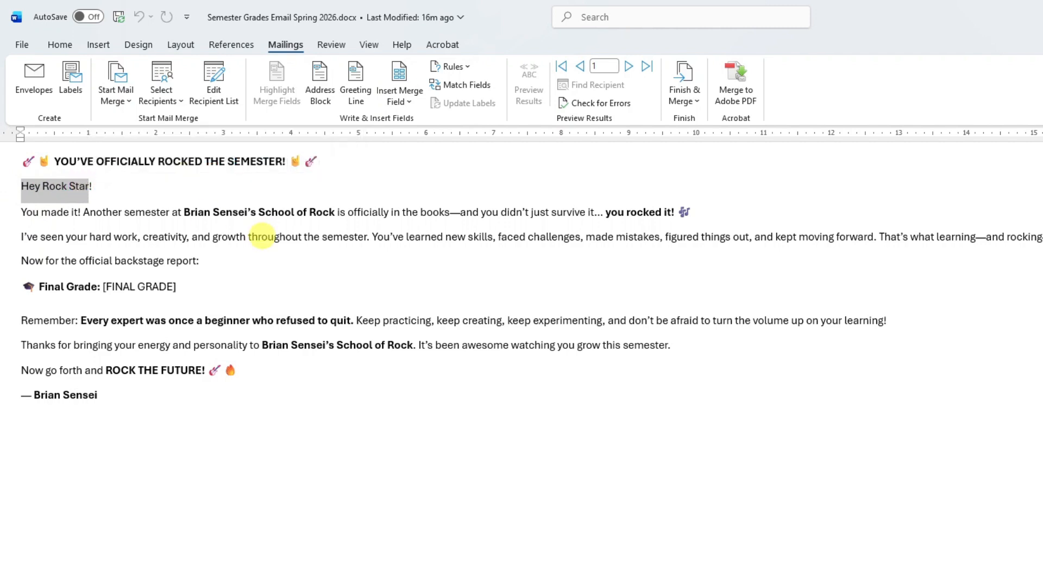
key(Delete)
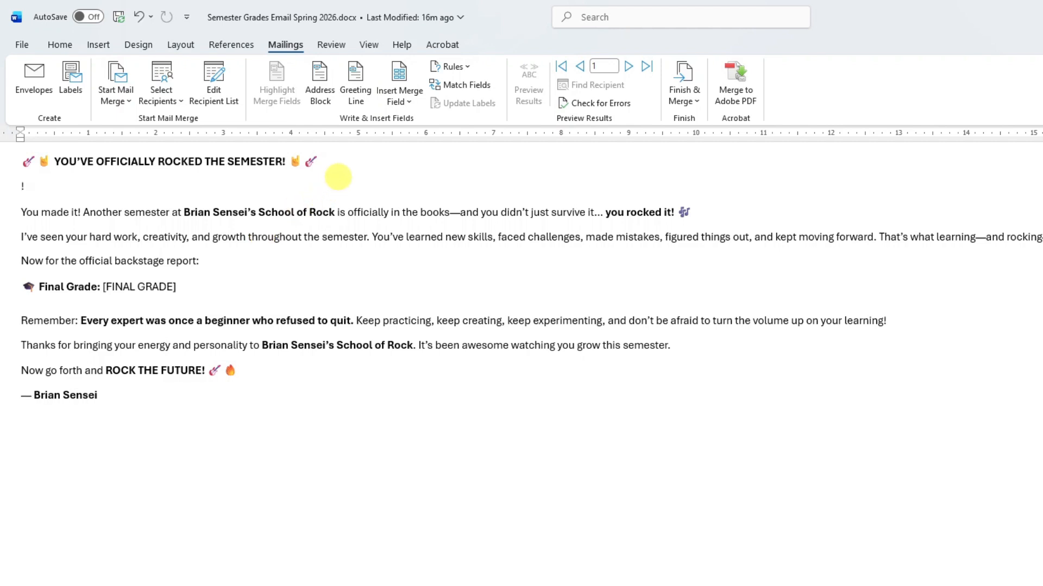
click(408, 102)
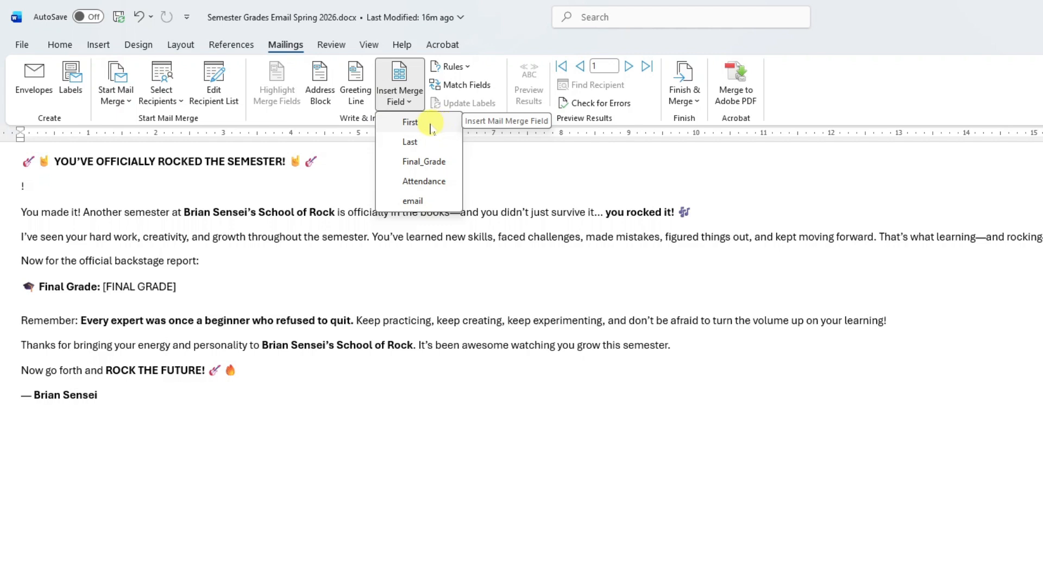
click(411, 122)
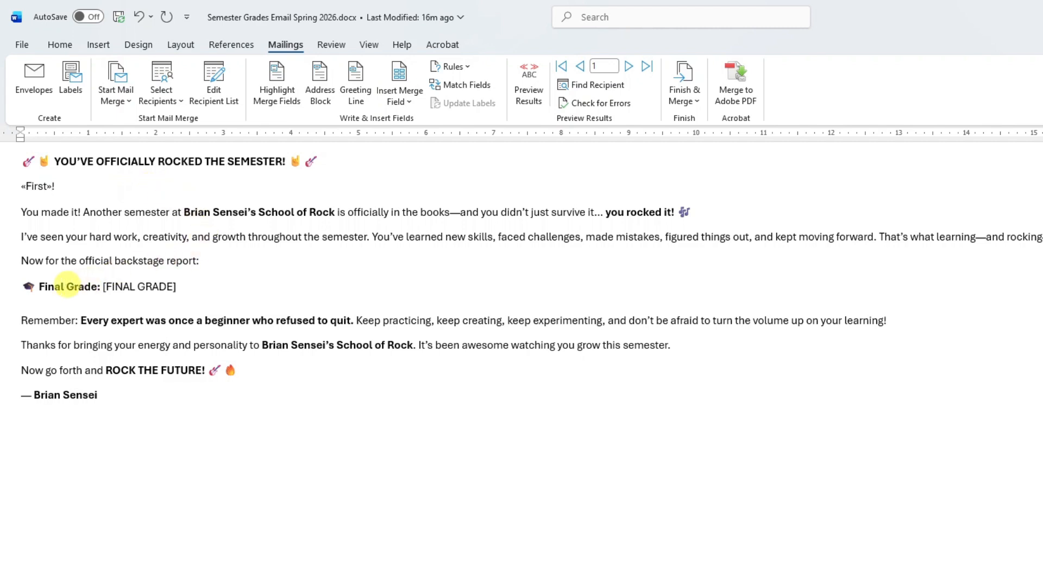
- Replace the [FINAL GRADE] placeholder with the Final_Grade merge field
drag(175, 287, 109, 287)
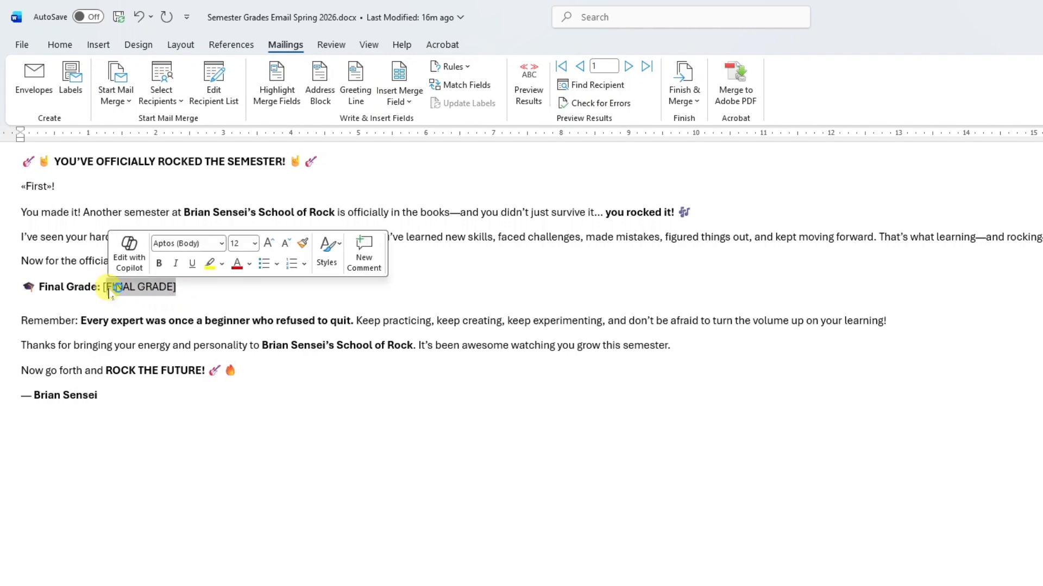
key(BackSpace)
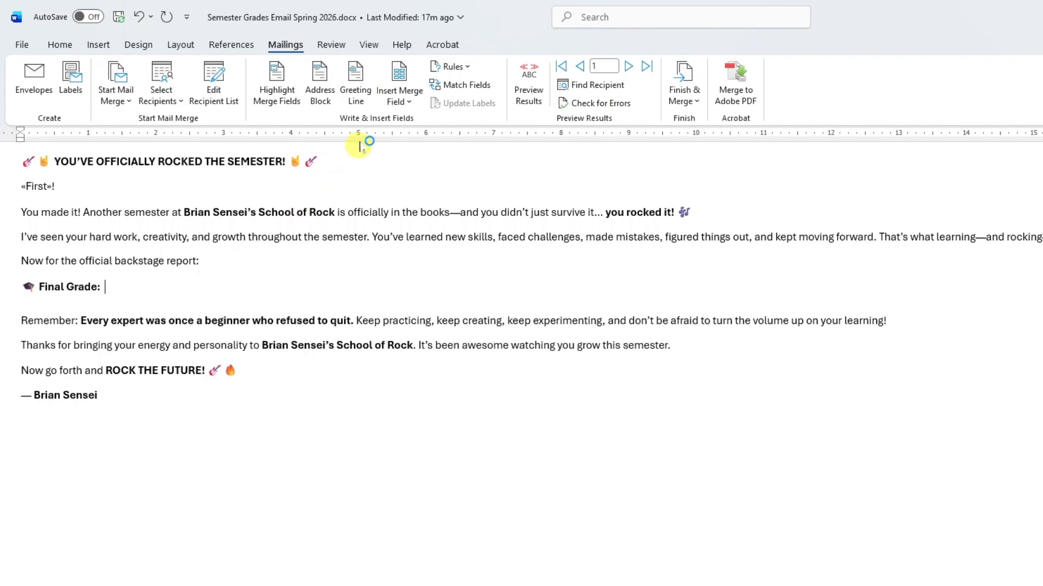
click(400, 102)
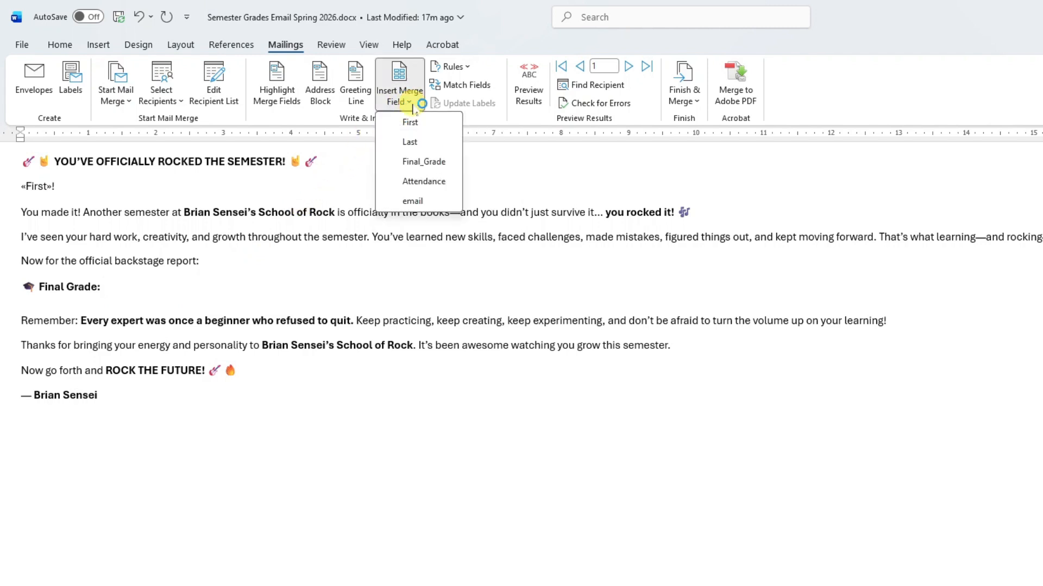
click(448, 168)
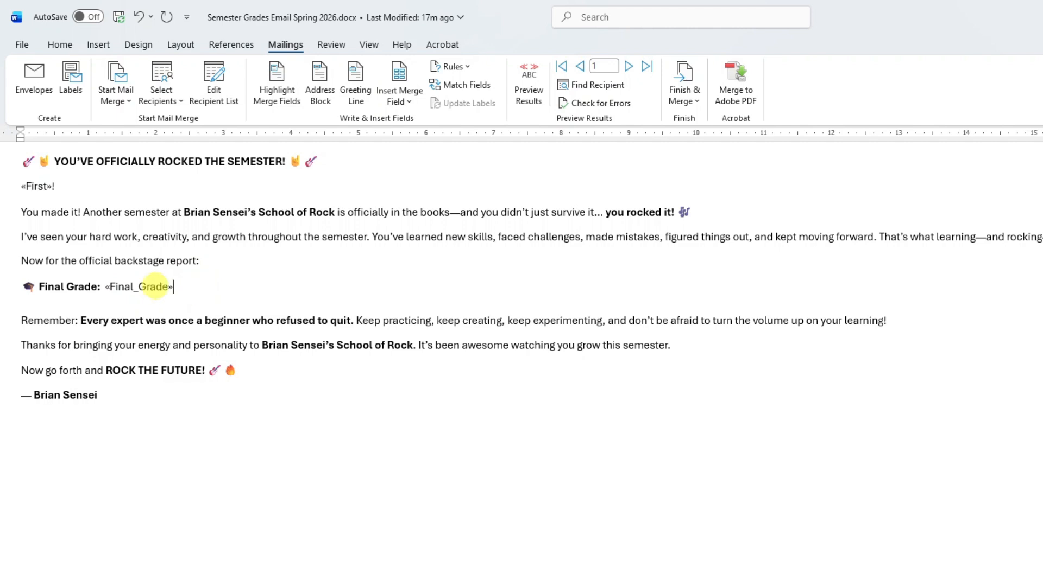
- Format the Final_Grade merge field in bold with the font colour Dark Teal, Accent 1
drag(109, 287, 157, 286)
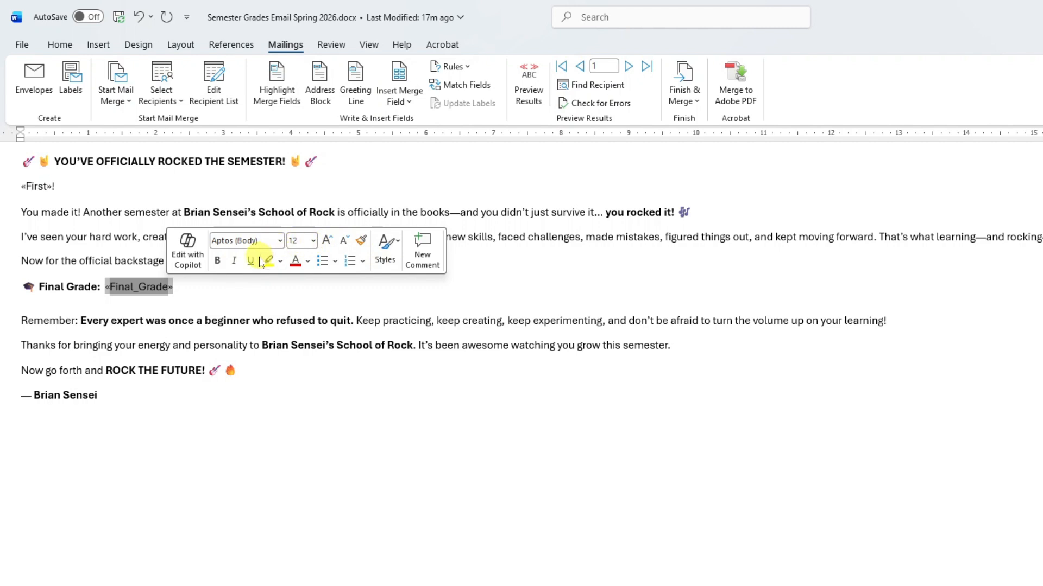
click(218, 262)
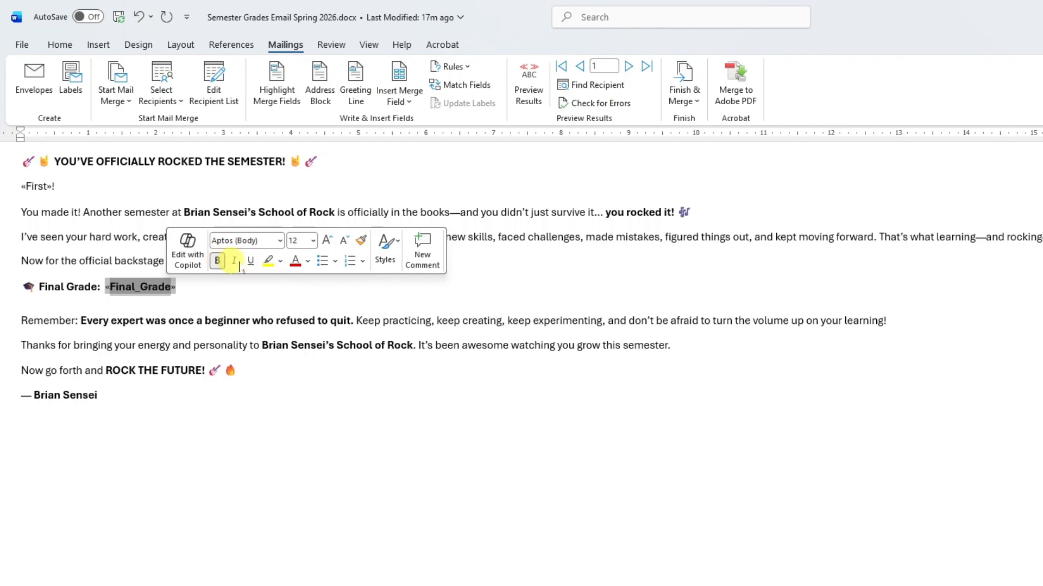
click(307, 263)
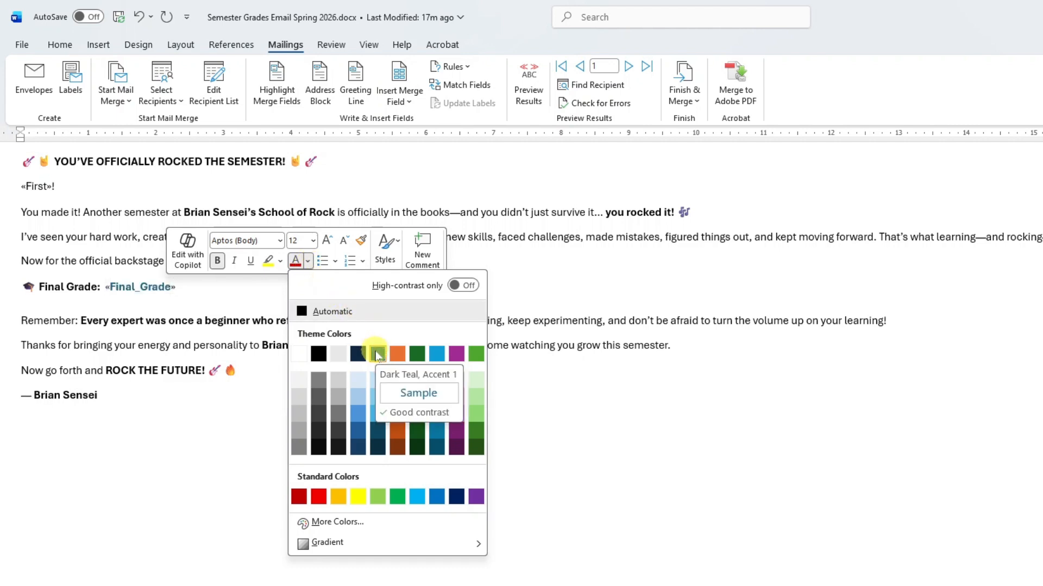
click(378, 355)
click(311, 348)
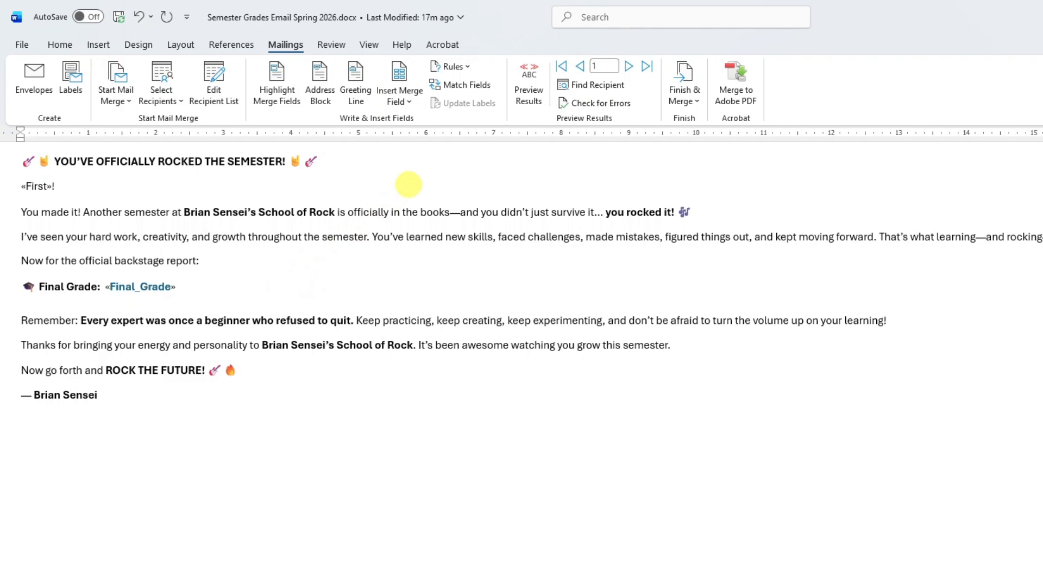
- Preview the merge results and check the greeting and final grade for each recipient up to record 13
click(531, 96)
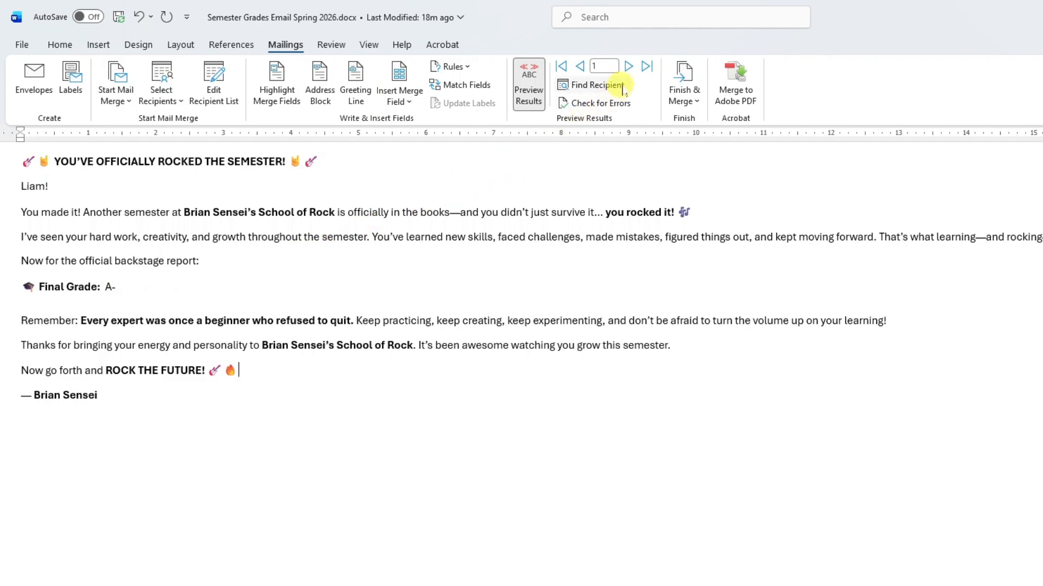
click(629, 66)
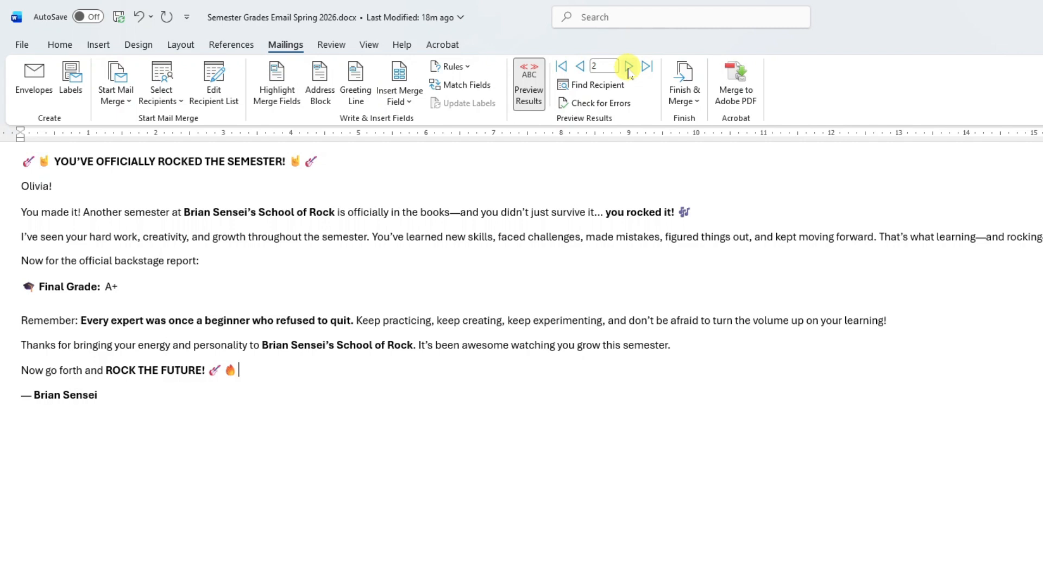
click(628, 67)
click(628, 68)
click(628, 67)
click(628, 67)
click(629, 68)
click(629, 67)
click(628, 67)
click(628, 67)
click(628, 68)
click(628, 67)
click(629, 67)
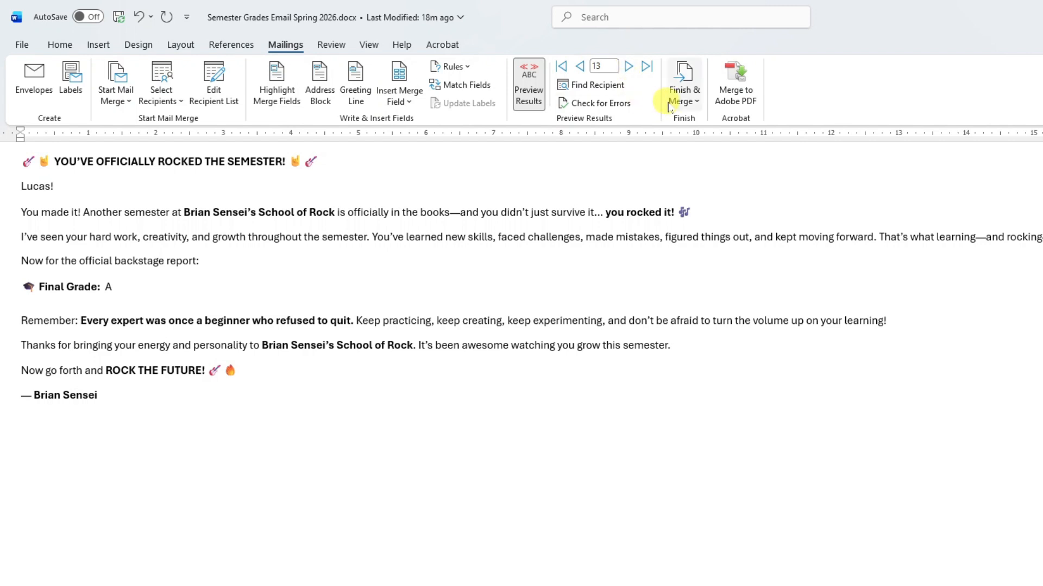
- Send the merge as e-mail messages to all records, using the email field, subject "Final Semester Grades!" and HTML format
click(697, 103)
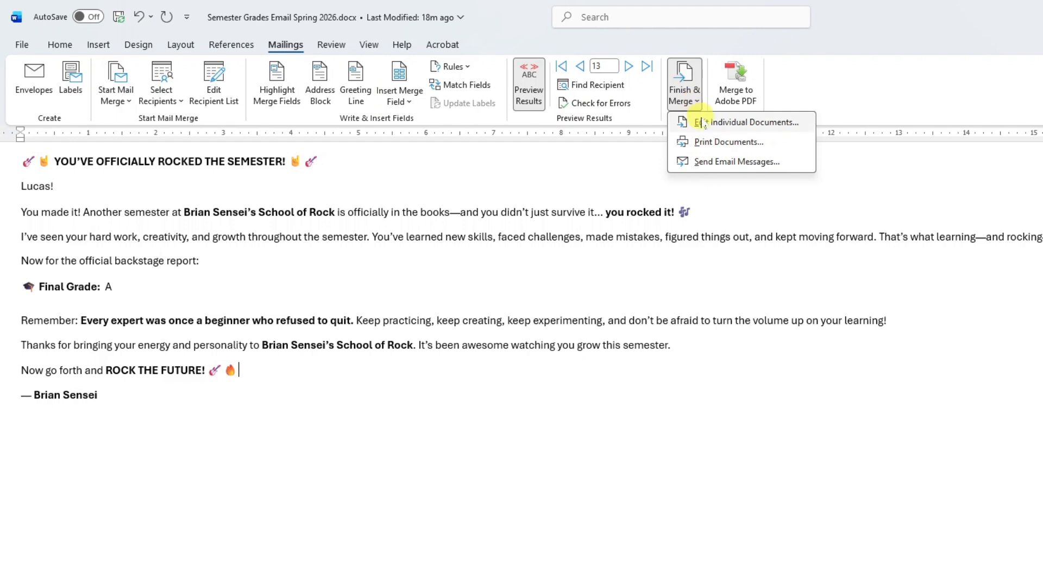
click(763, 163)
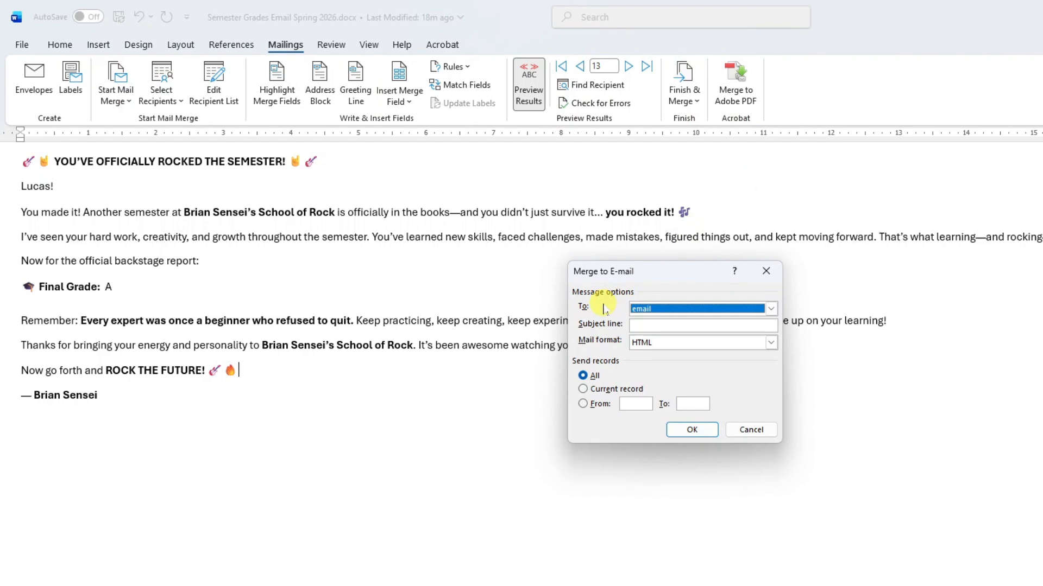
click(771, 309)
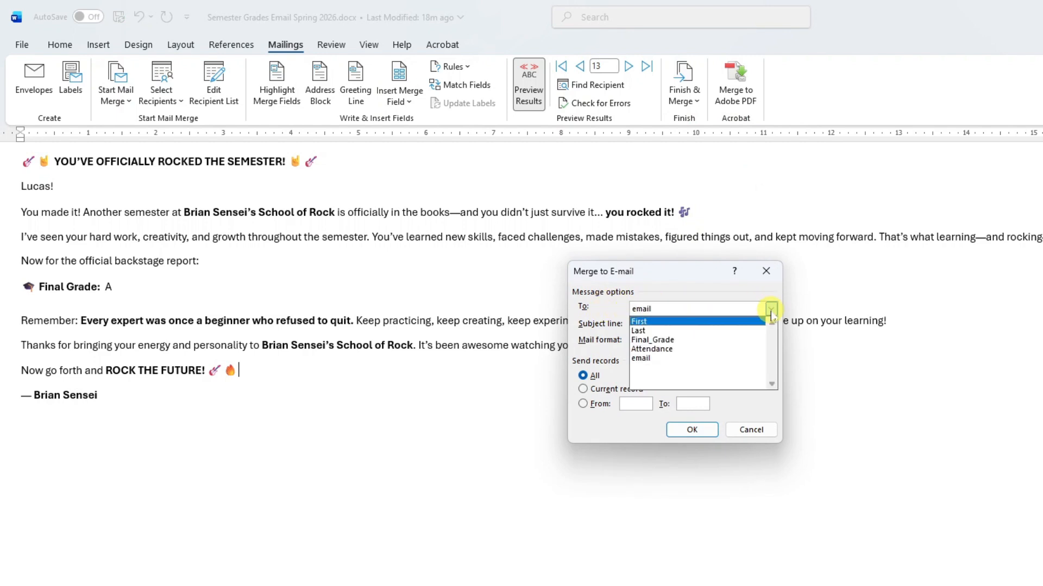
click(690, 358)
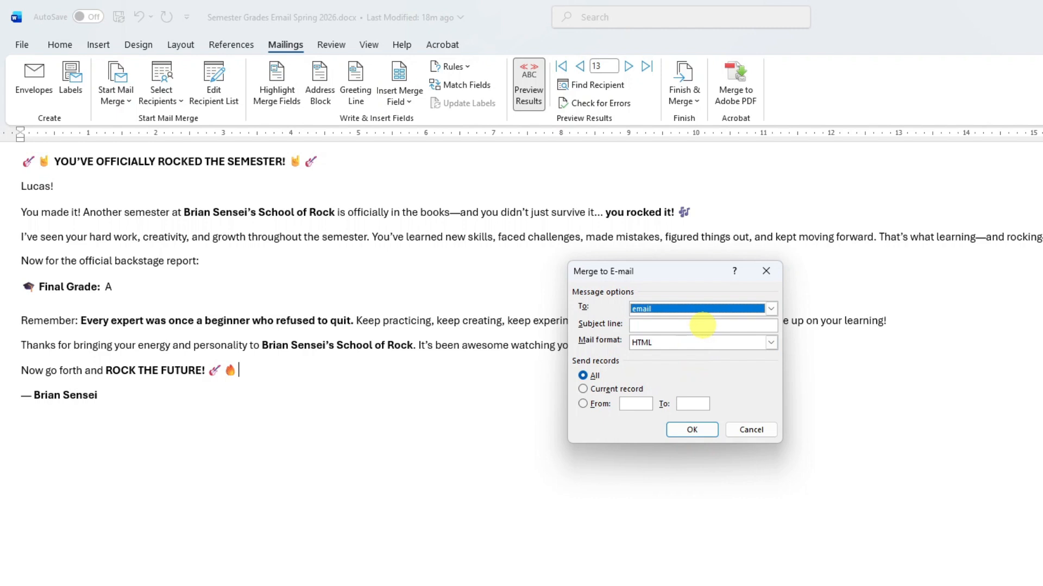
click(702, 326)
text(Final Semester Grades!)
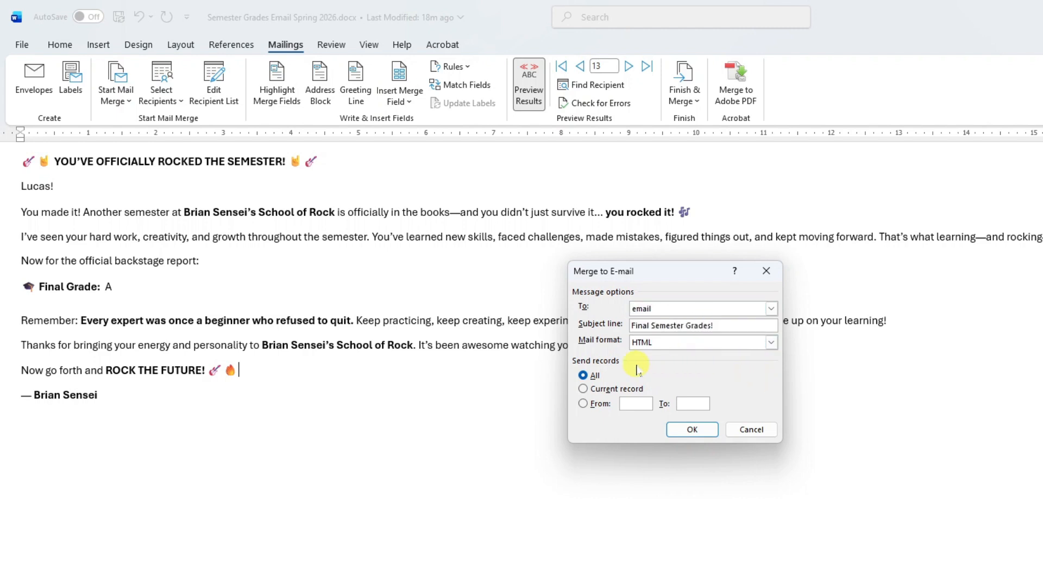
click(771, 343)
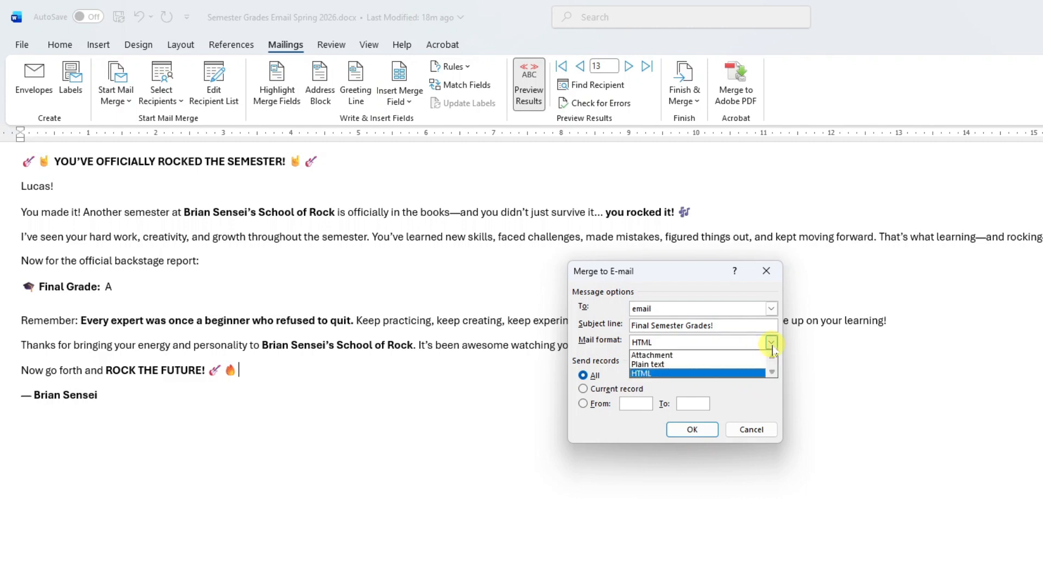
click(705, 373)
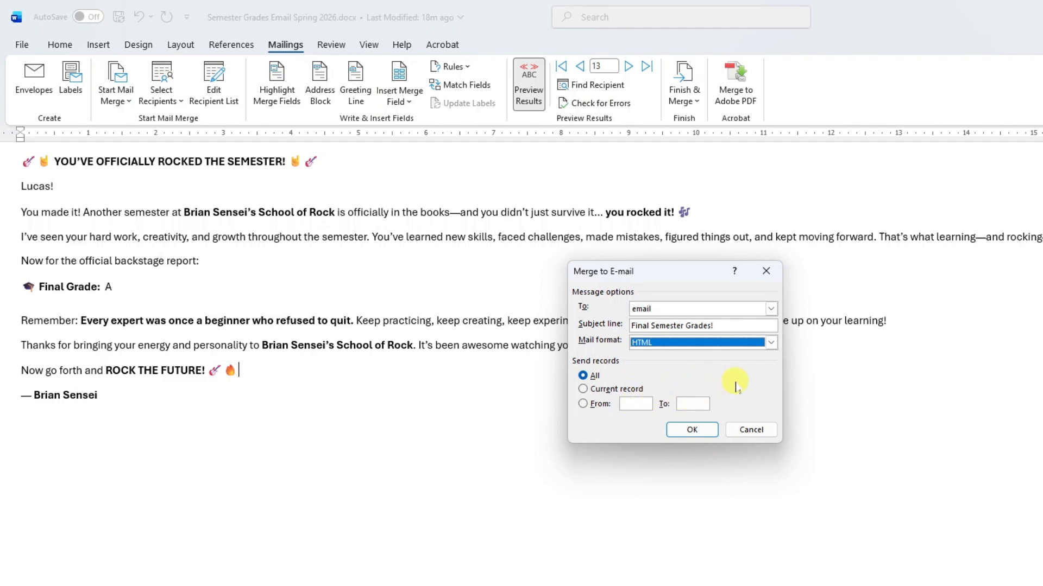
click(708, 433)
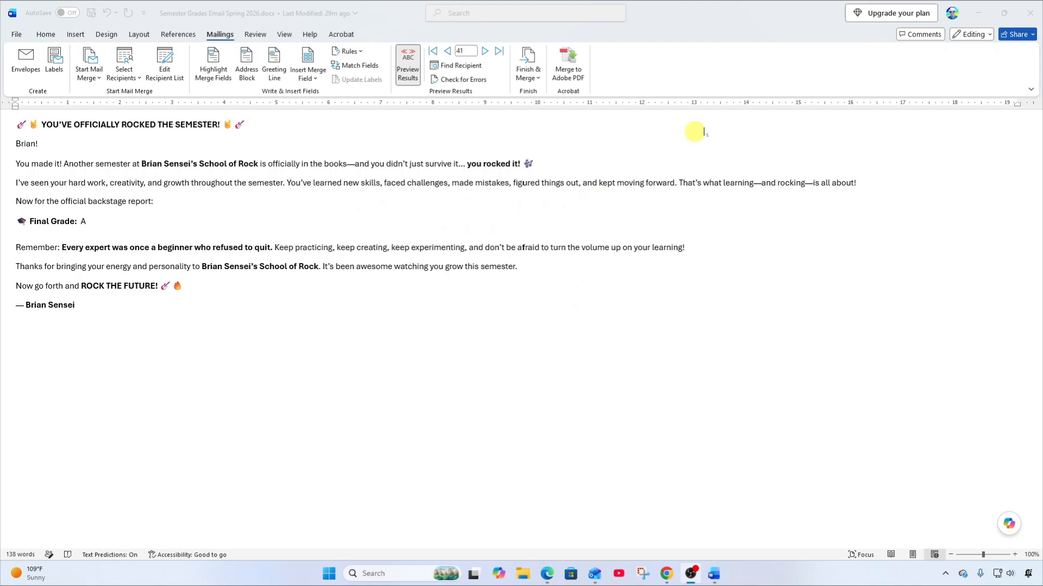
- Close the merged document without saving its changes
click(780, 41)
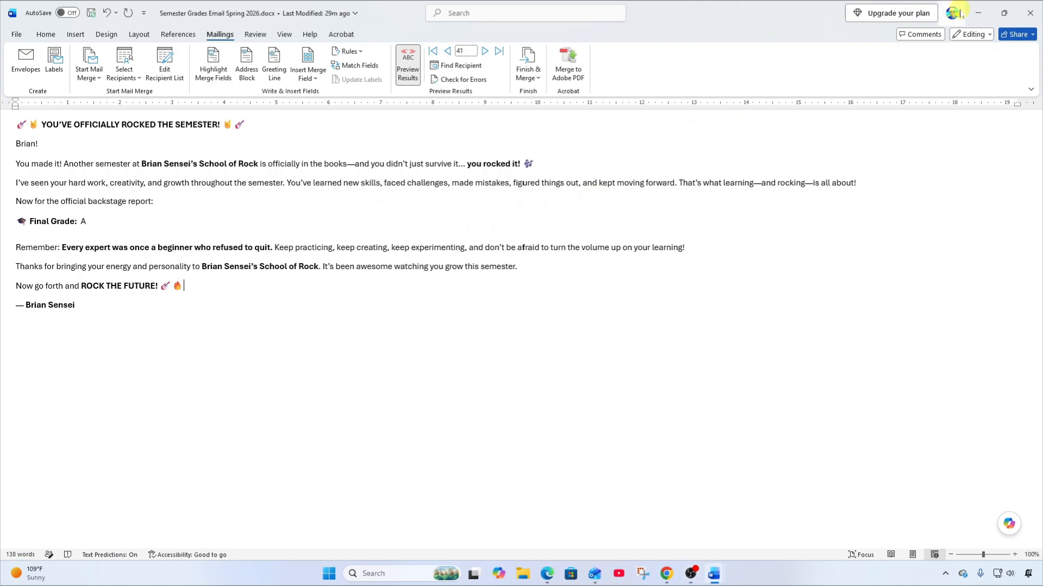
click(1029, 16)
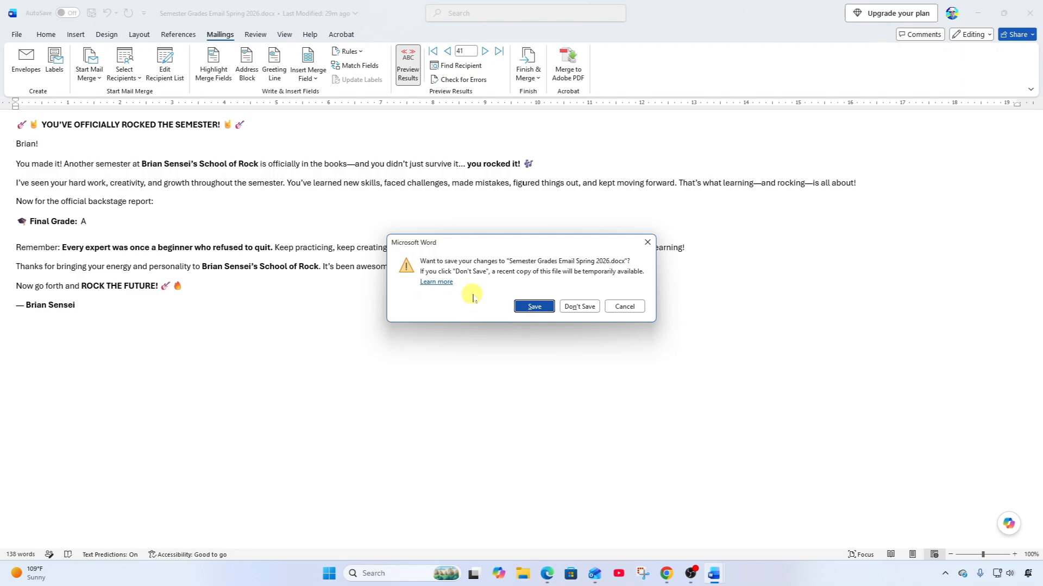
click(579, 307)
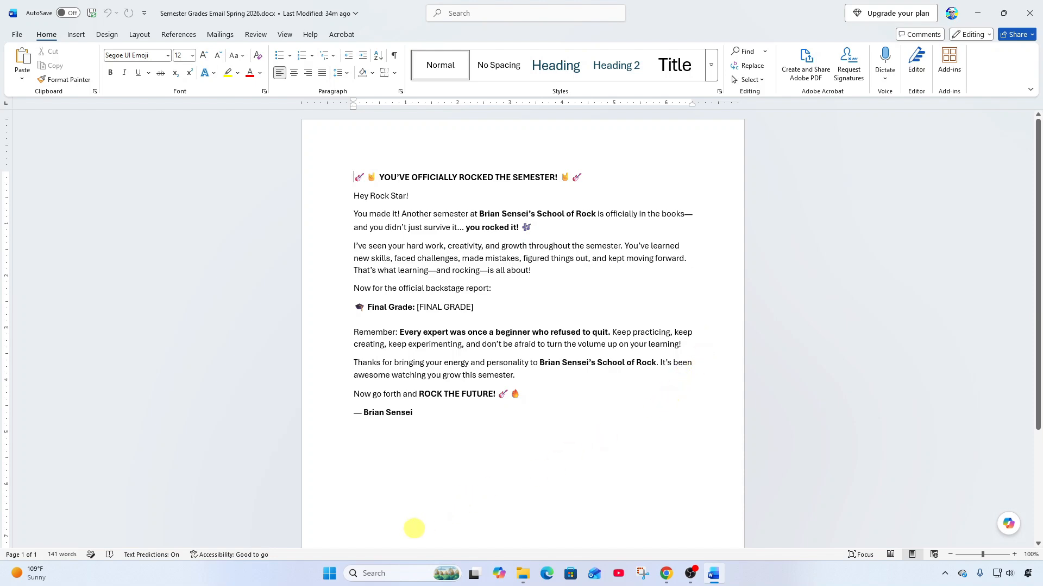
- Search Windows for "outlook" and switch to the Outlook (classic) app
click(373, 573)
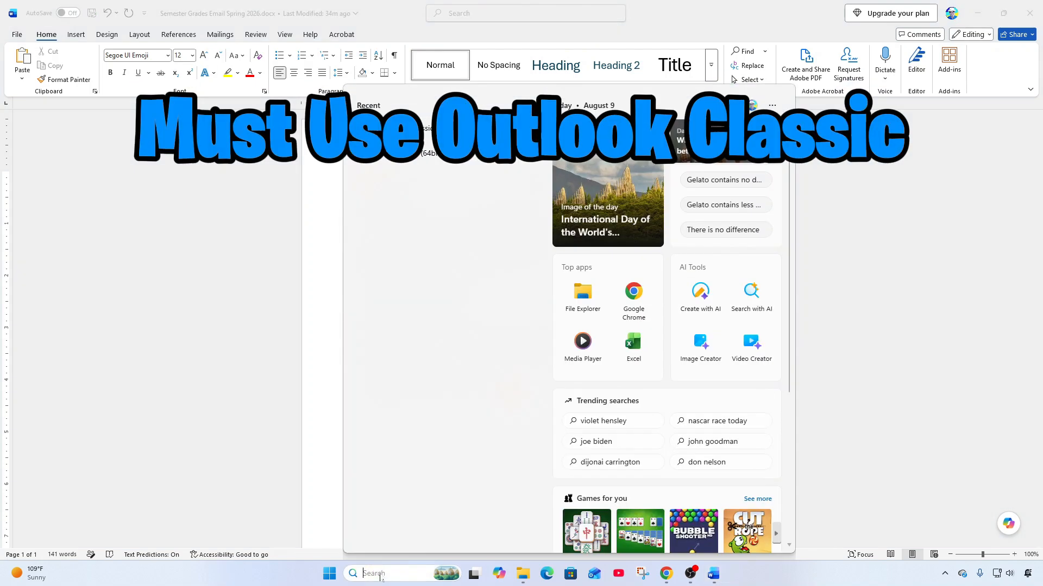
text(outlook)
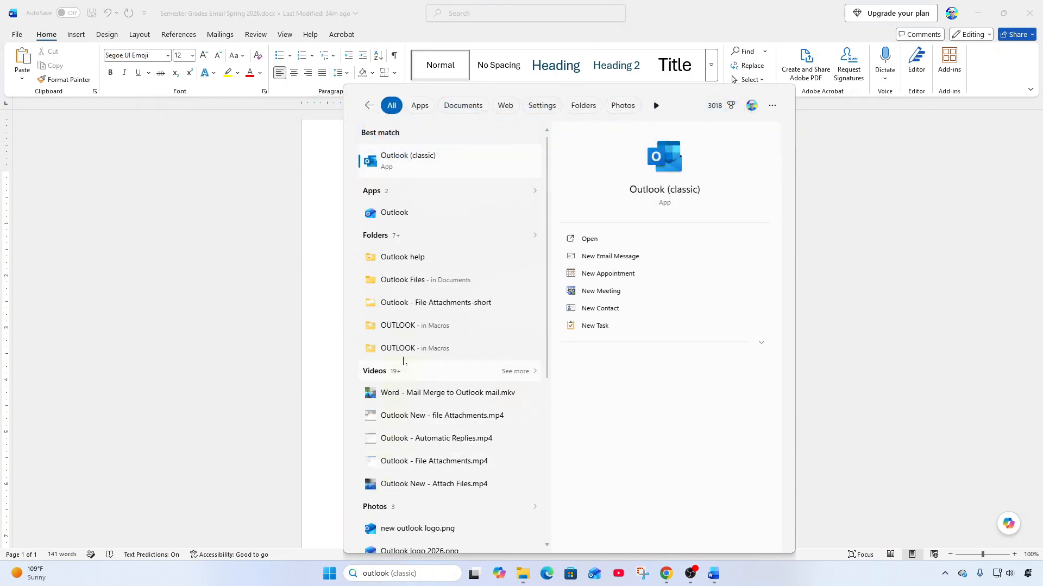
click(414, 164)
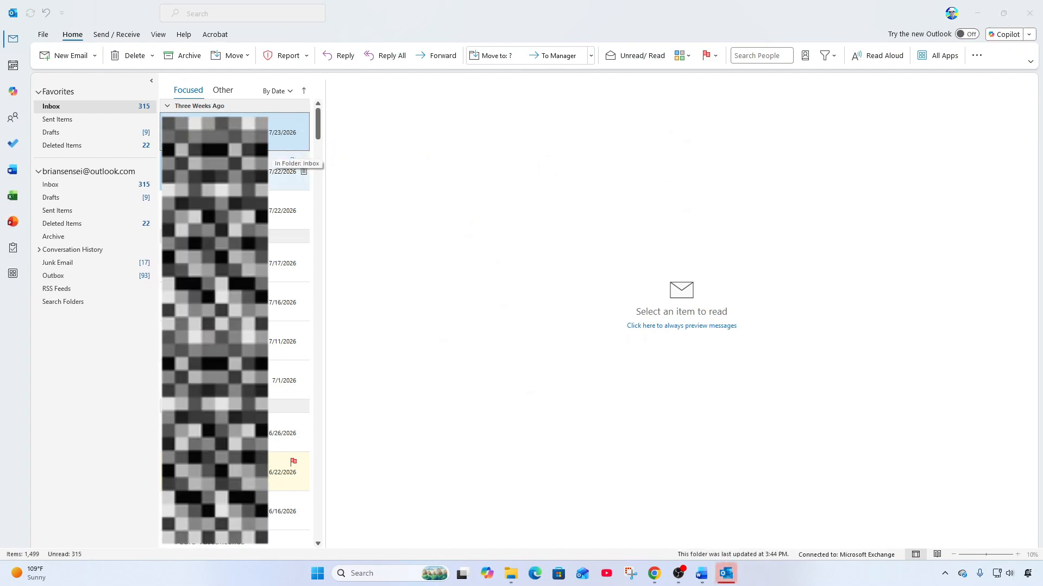
- Check the queued grade e-mails in the Outbox and run Send/Receive All Folders to send them
click(57, 276)
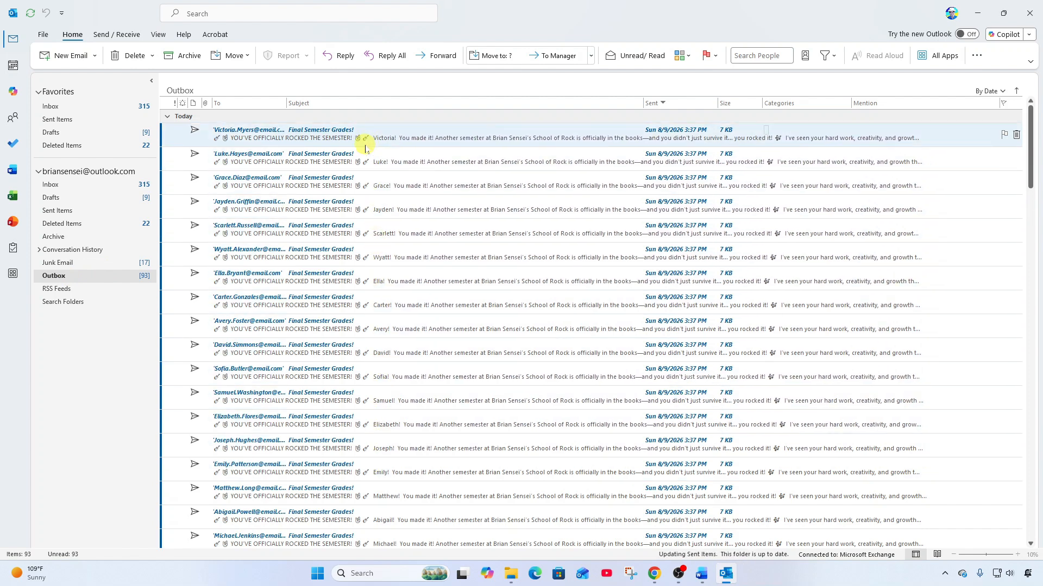
click(126, 38)
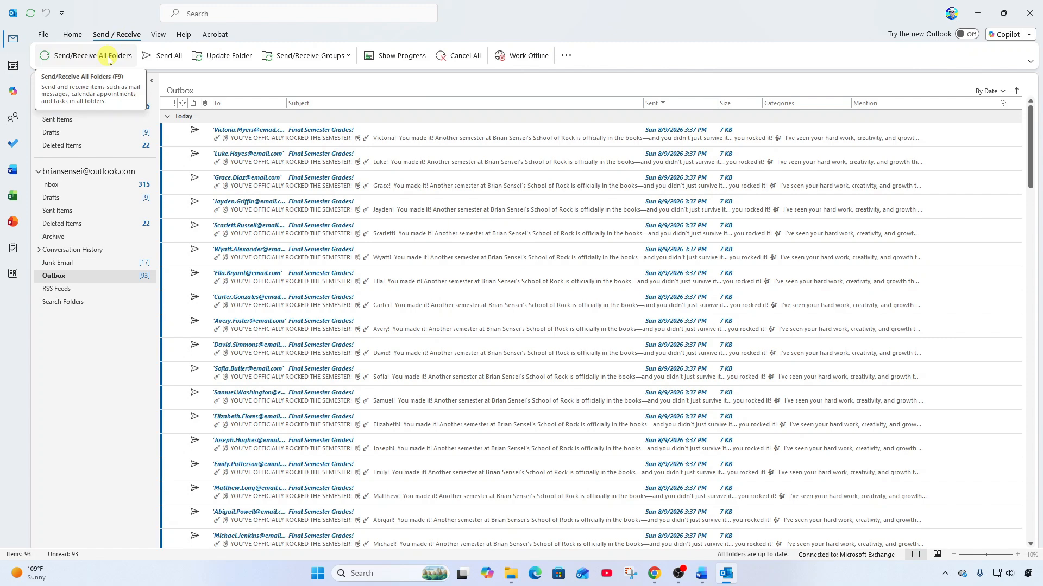
click(109, 57)
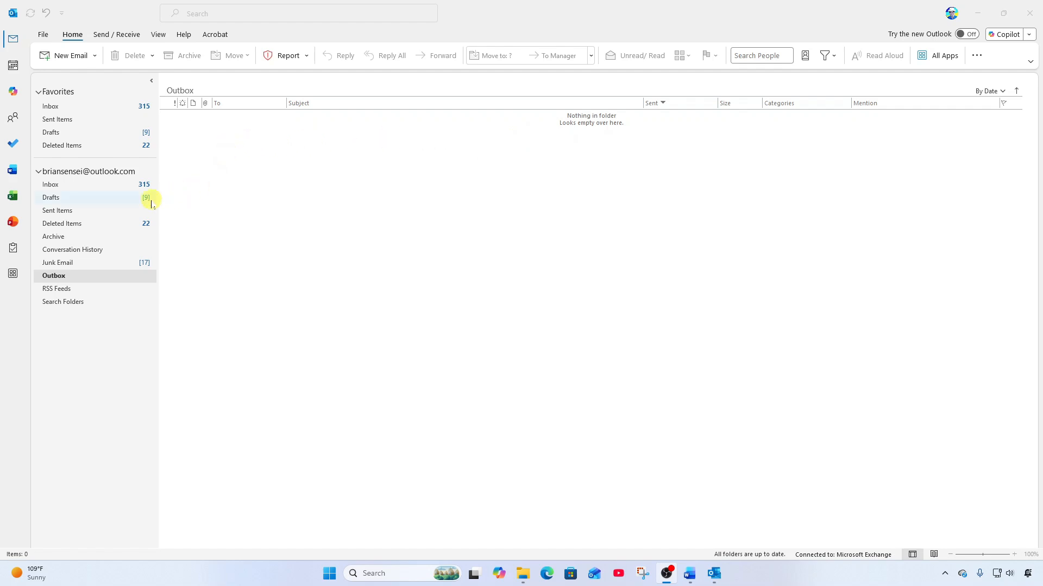
- Examine several "Final Semester Grades!" messages in Sent Items, checking each one's recipient, greeting and final grade
click(86, 212)
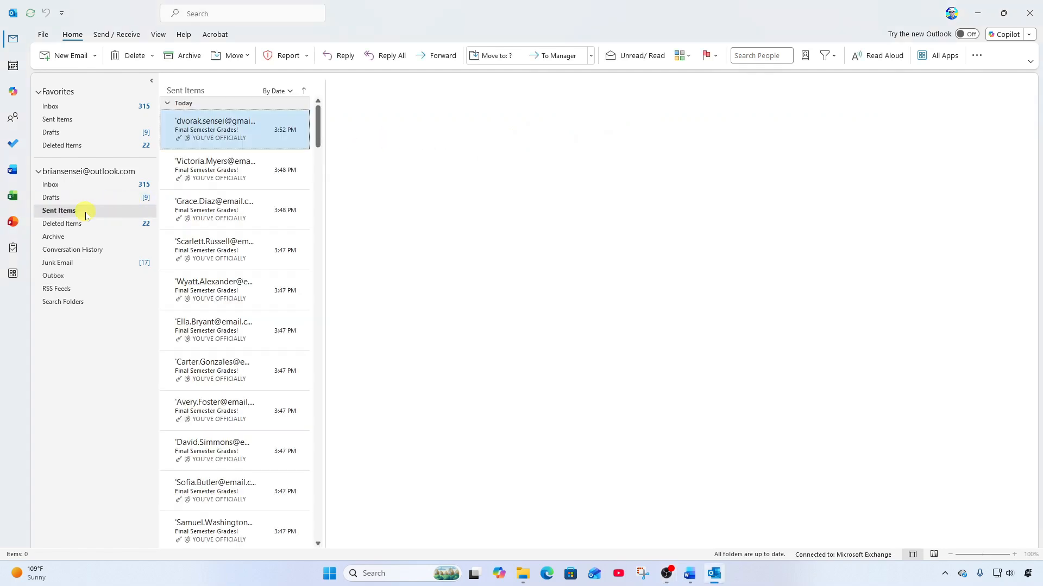
click(227, 173)
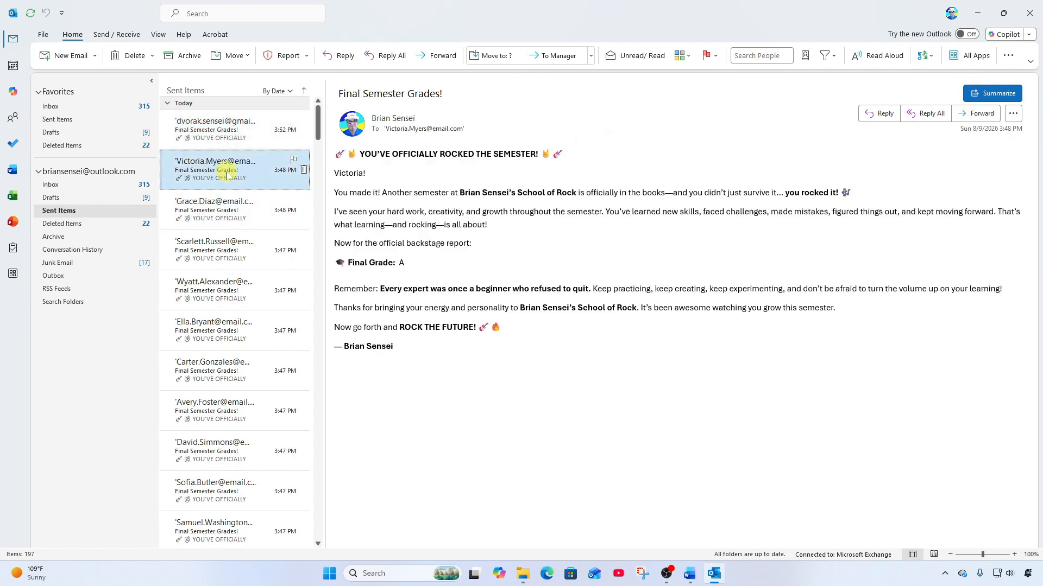
click(247, 207)
click(250, 247)
click(255, 287)
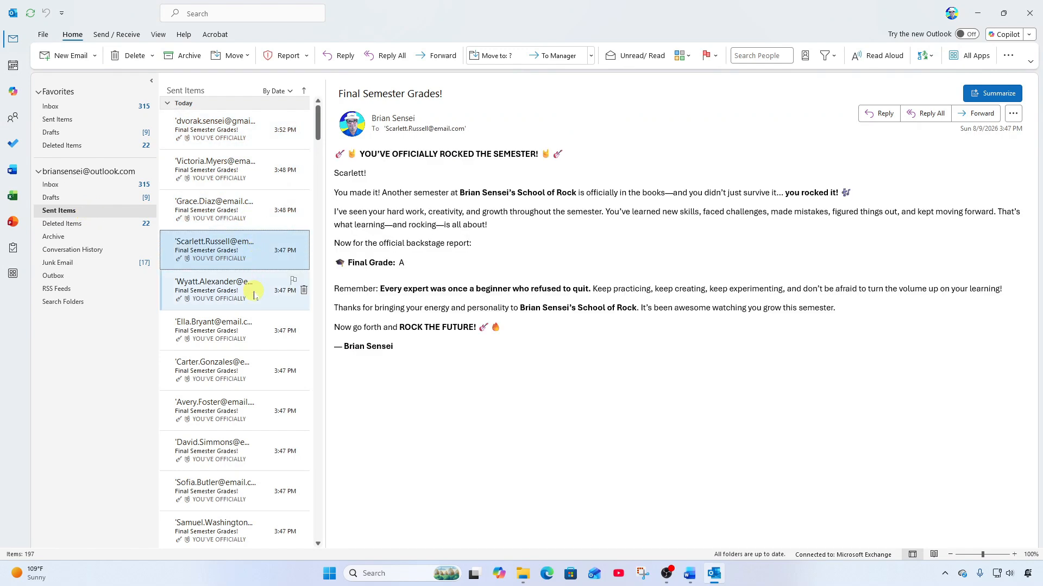
click(253, 332)
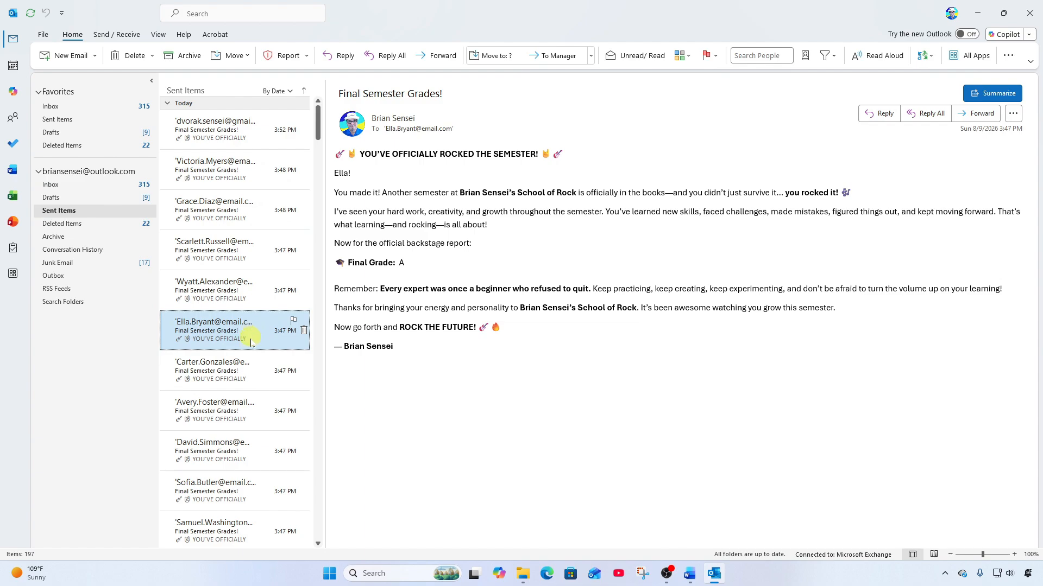
click(249, 369)
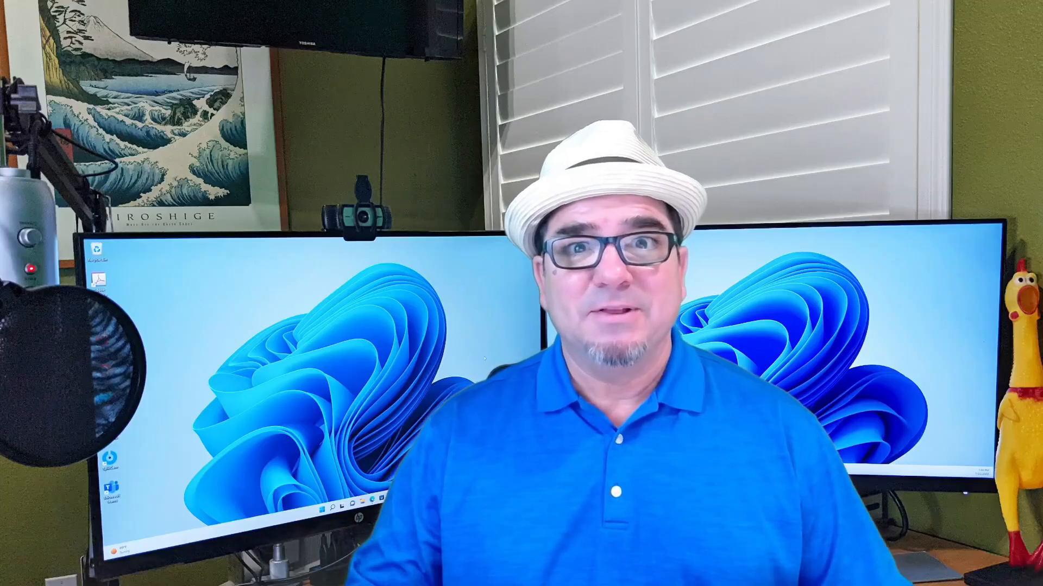